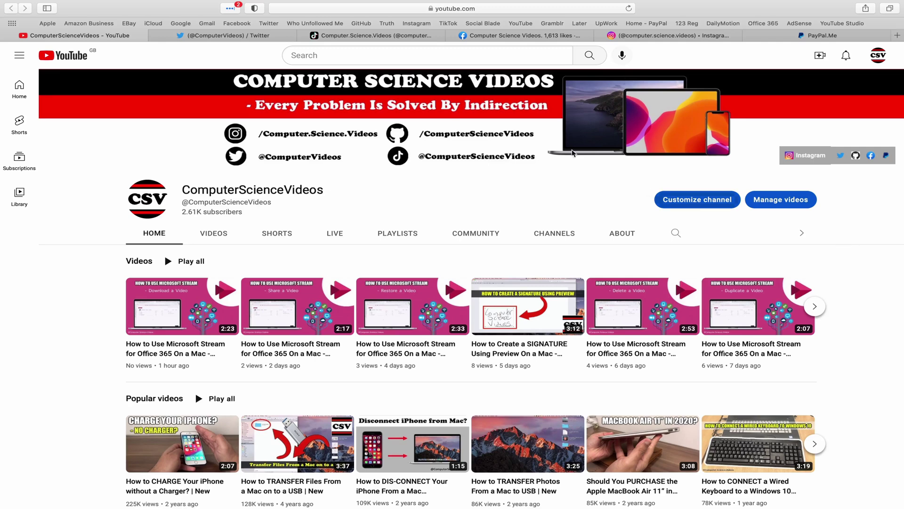
Visit the channel's Twitter, TikTok, Facebook and Instagram tabs in turn, ending on PayPal.Me
{"action": "left_click", "coordinate": [212, 40]}
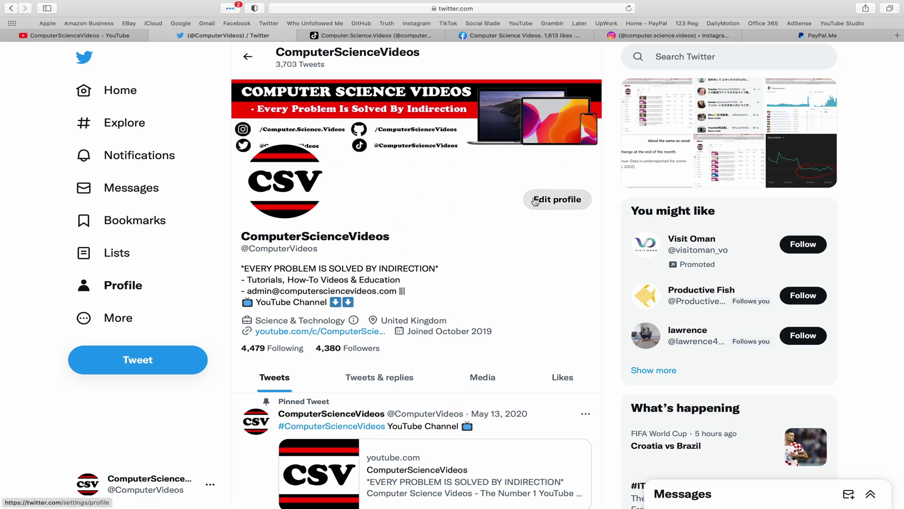
{"action": "left_click", "coordinate": [396, 36]}
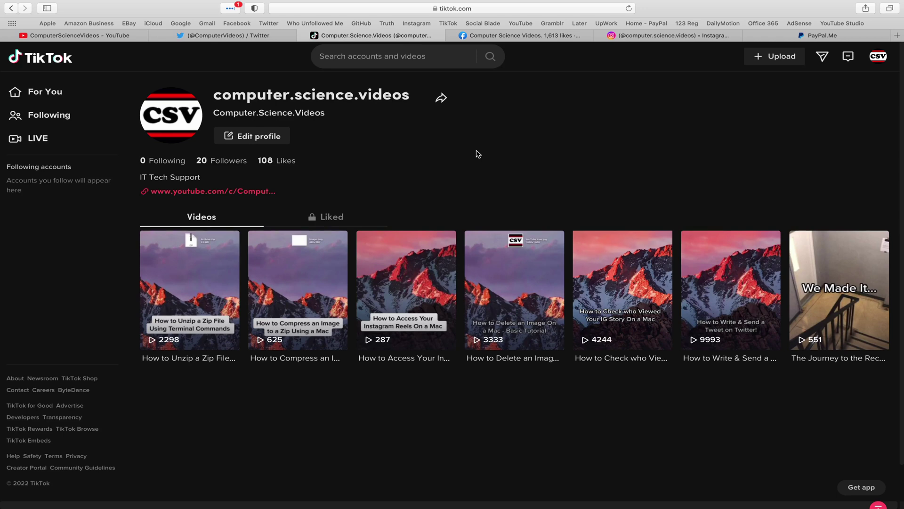
{"action": "left_click", "coordinate": [522, 37]}
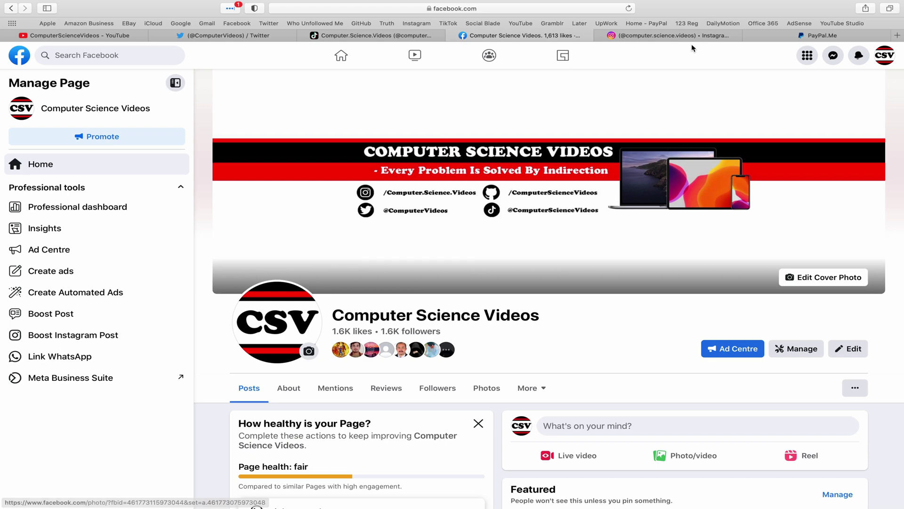
{"action": "left_click", "coordinate": [672, 35]}
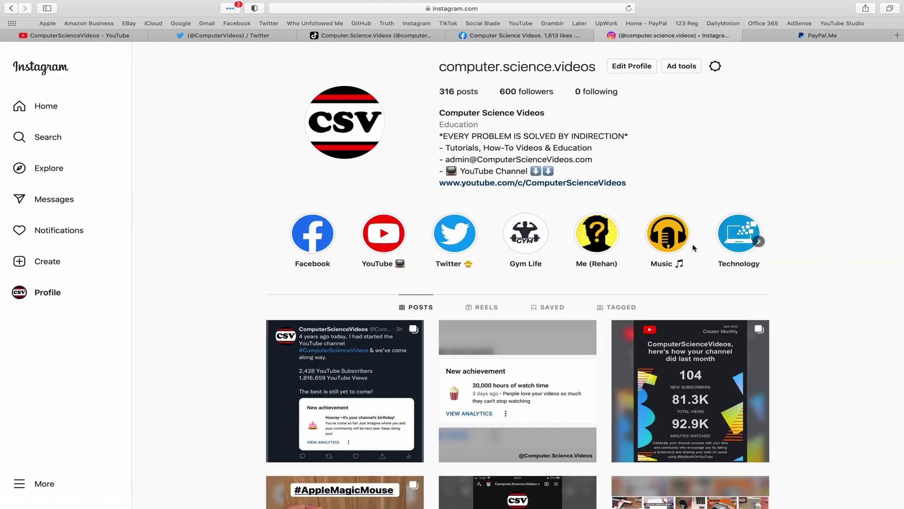
{"action": "left_click", "coordinate": [851, 35]}
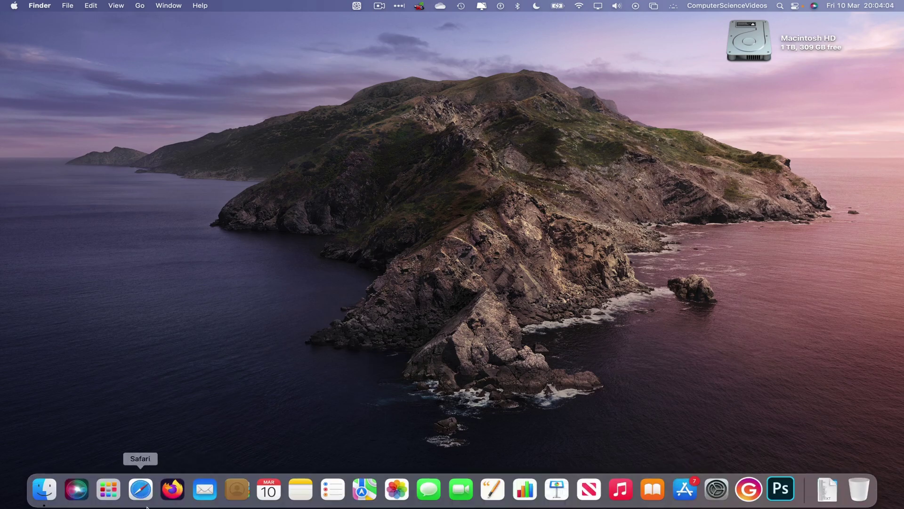
Launch Calendar from Launchpad by searching for 'cal'
{"action": "left_click", "coordinate": [100, 505]}
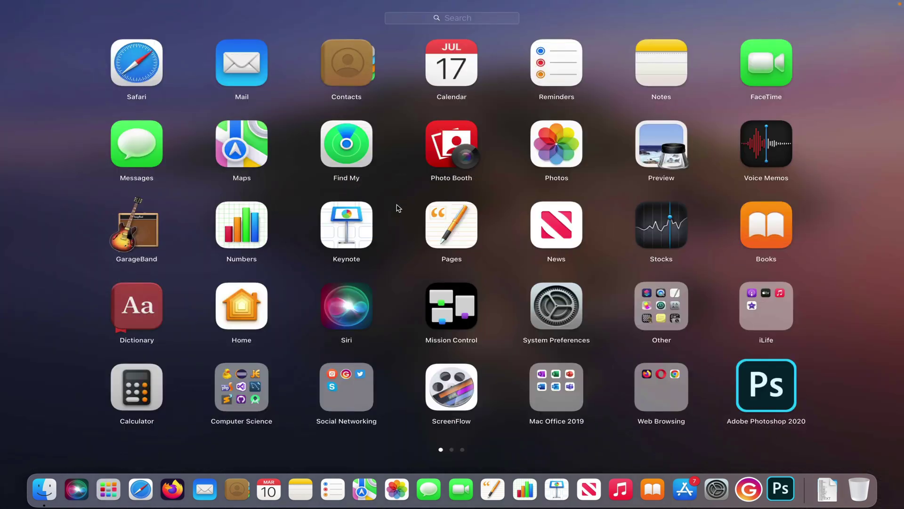
{"action": "type", "text": "cal"}
{"action": "key", "text": "Return"}
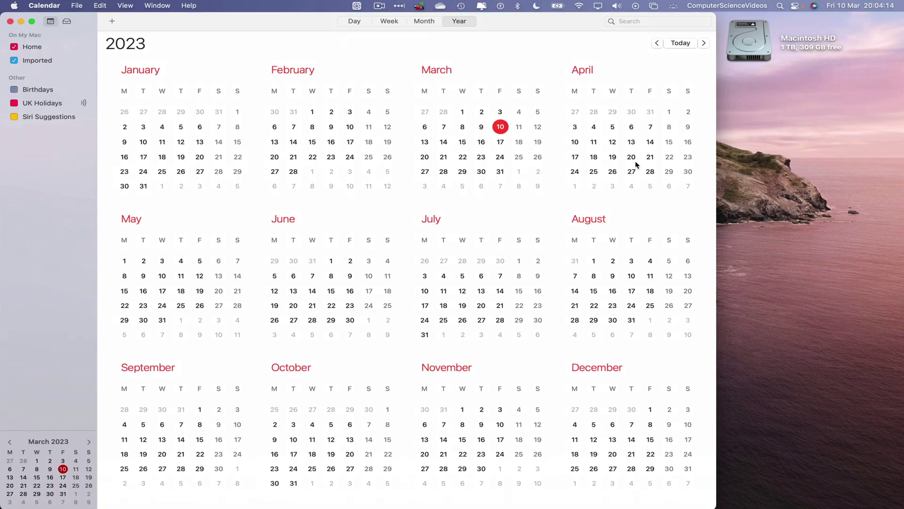
Create a quick 'Upload a Video' event on 5 April 2023 and move it to 08:00
{"action": "double_click", "coordinate": [610, 127]}
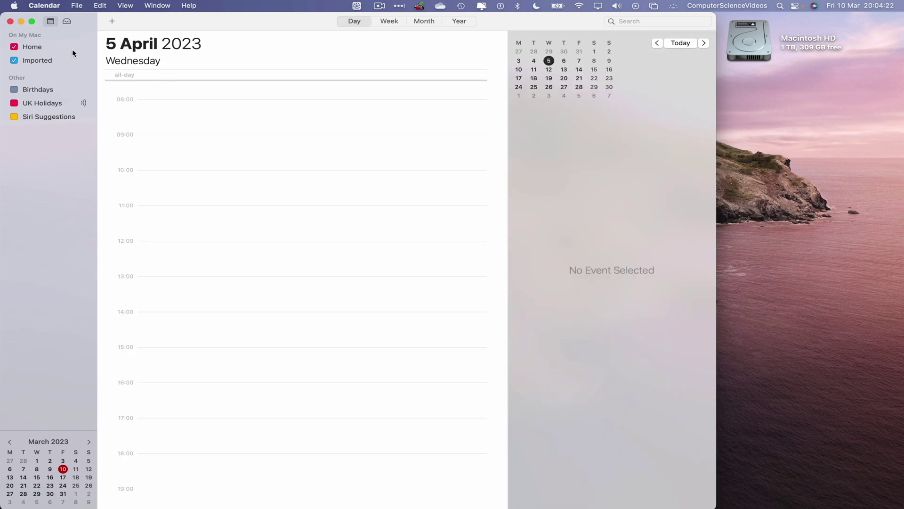
{"action": "left_click", "coordinate": [113, 22]}
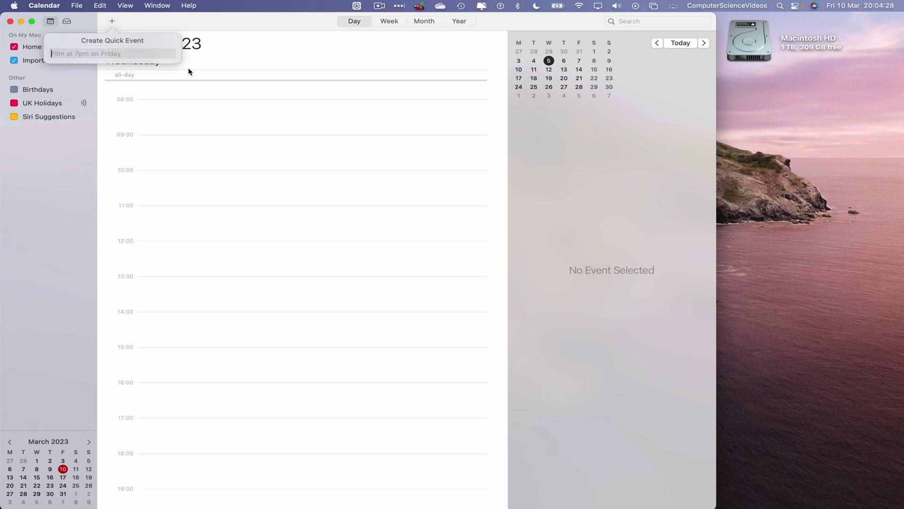
{"action": "type", "text": "Up"}
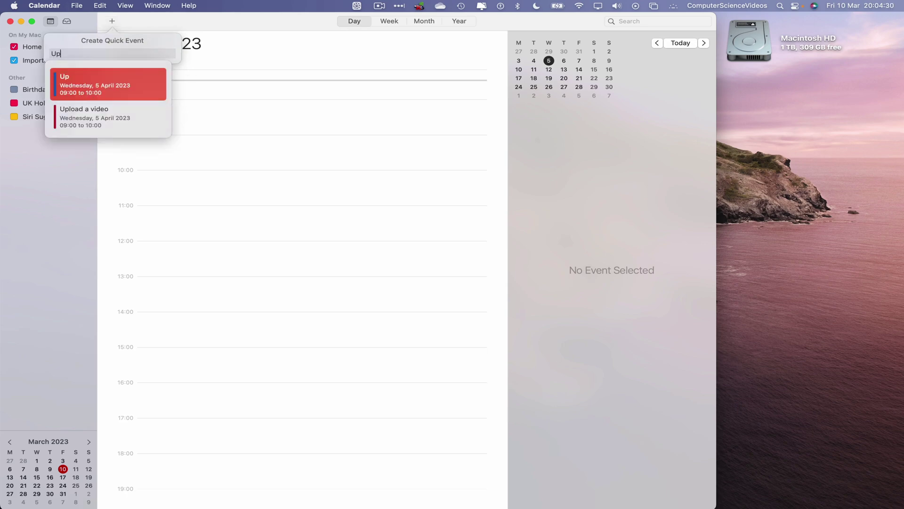
{"action": "type", "text": "load a Video"}
{"action": "left_click", "coordinate": [115, 85]}
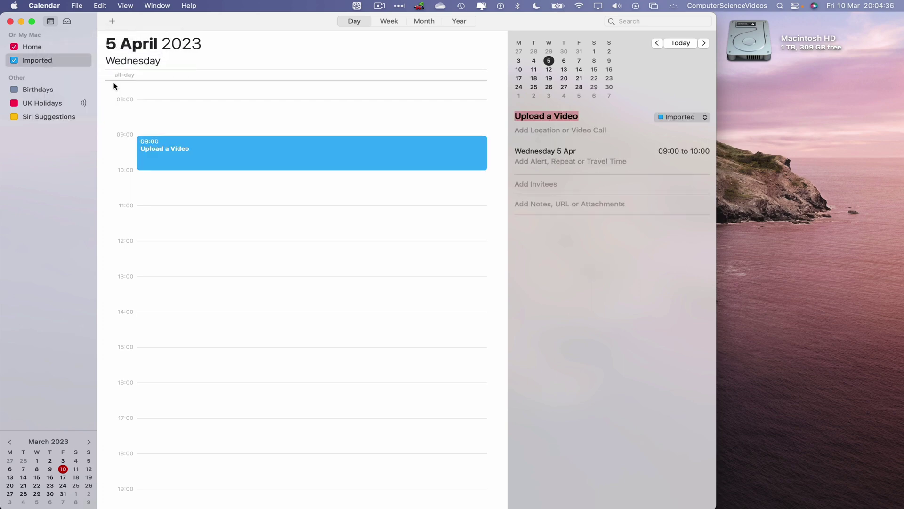
{"action": "left_click_drag", "start_coordinate": [193, 159], "coordinate": [210, 107]}
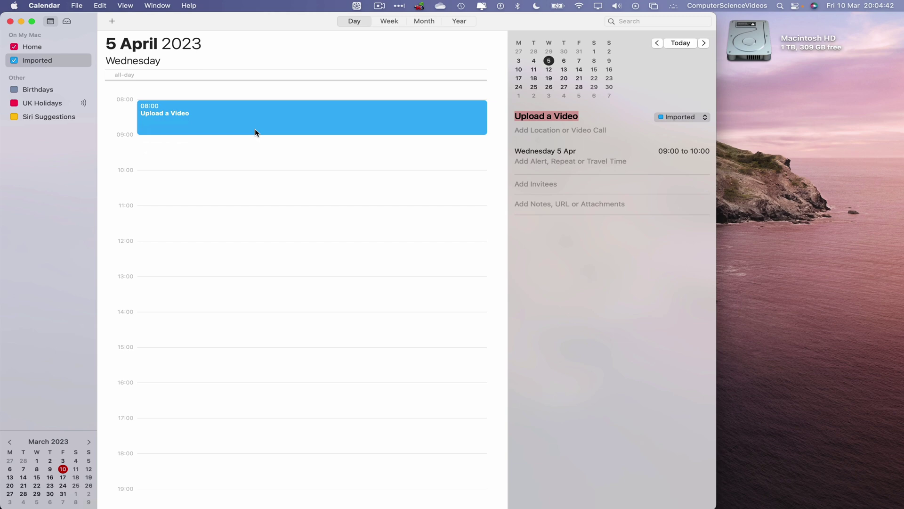
From the 2023 year view, print the calendar with a January-to-December month range
{"action": "left_click", "coordinate": [459, 21]}
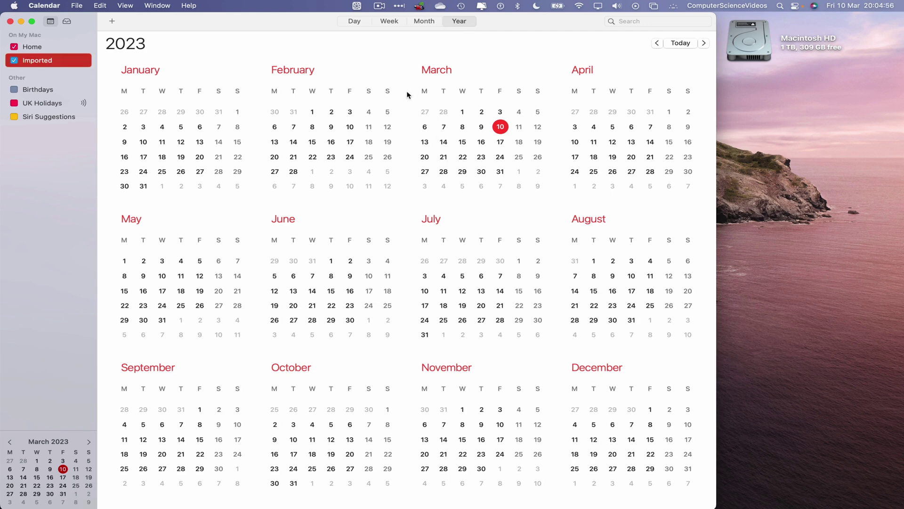
{"action": "left_click", "coordinate": [78, 5]}
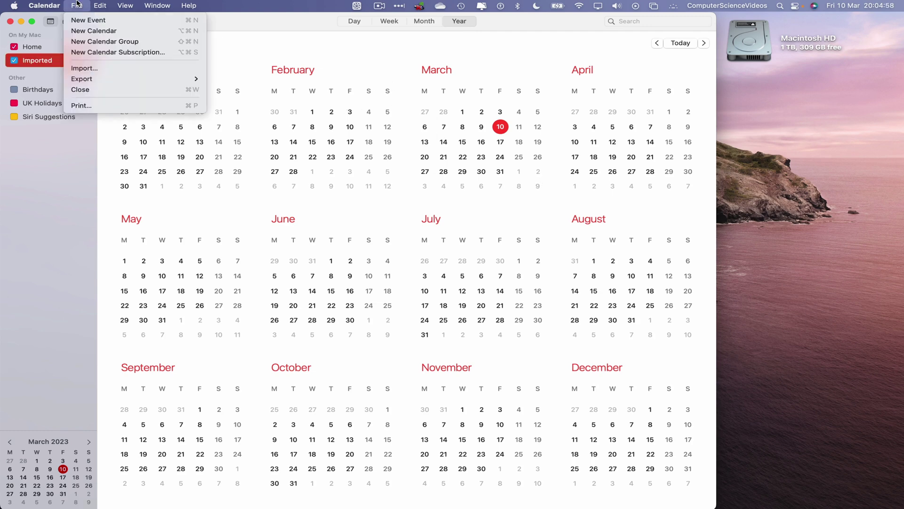
{"action": "left_click", "coordinate": [107, 109]}
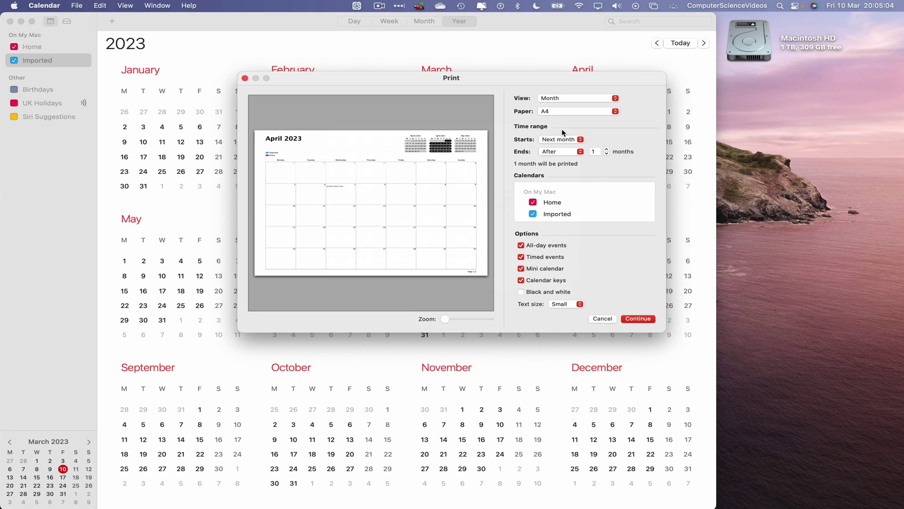
{"action": "left_click", "coordinate": [569, 140]}
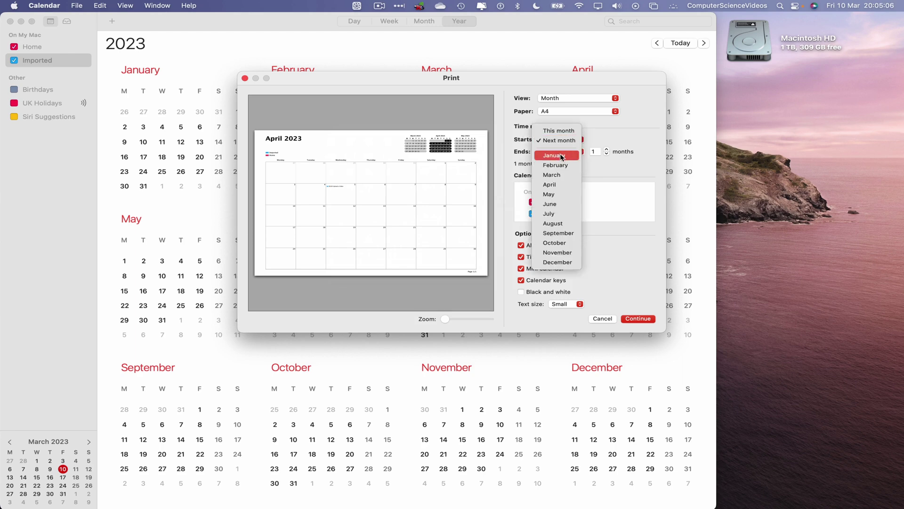
{"action": "left_click", "coordinate": [561, 156]}
{"action": "left_click", "coordinate": [561, 154]}
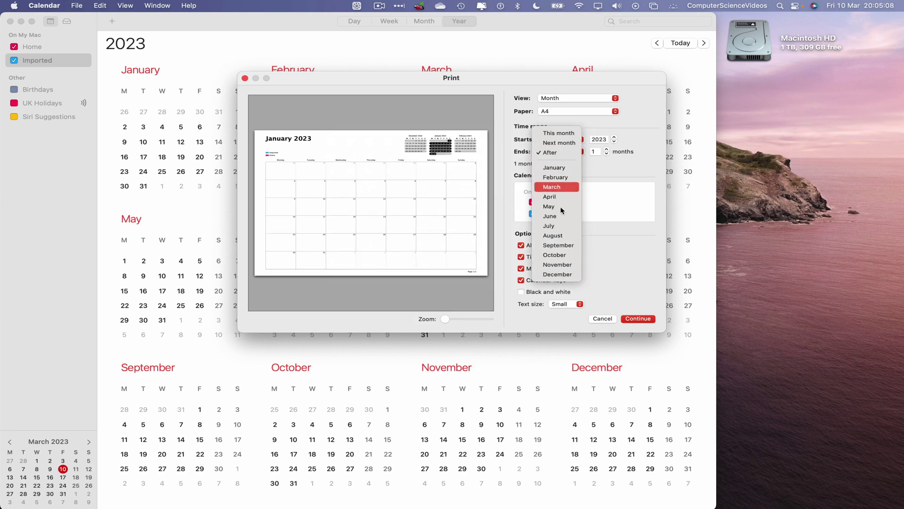
{"action": "left_click", "coordinate": [568, 274]}
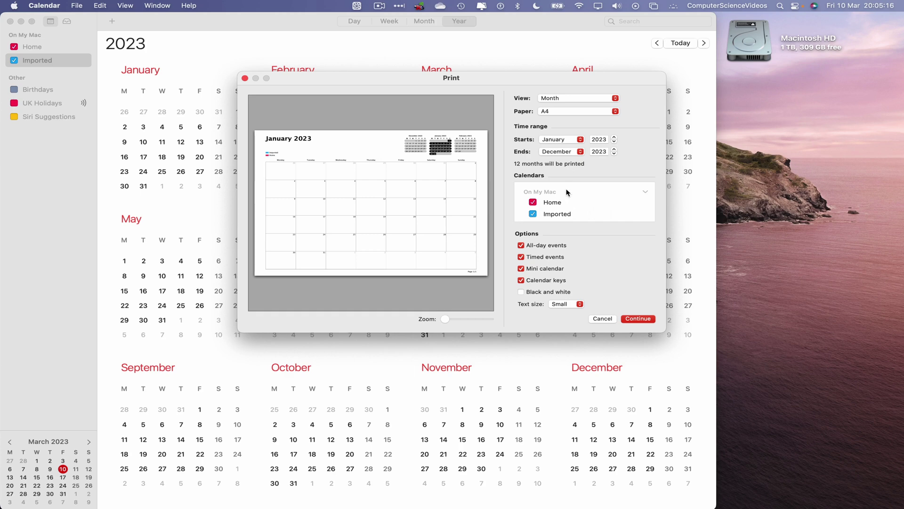
Save the printout as a PDF on the Desktop and open it in Preview
{"action": "left_click", "coordinate": [638, 319]}
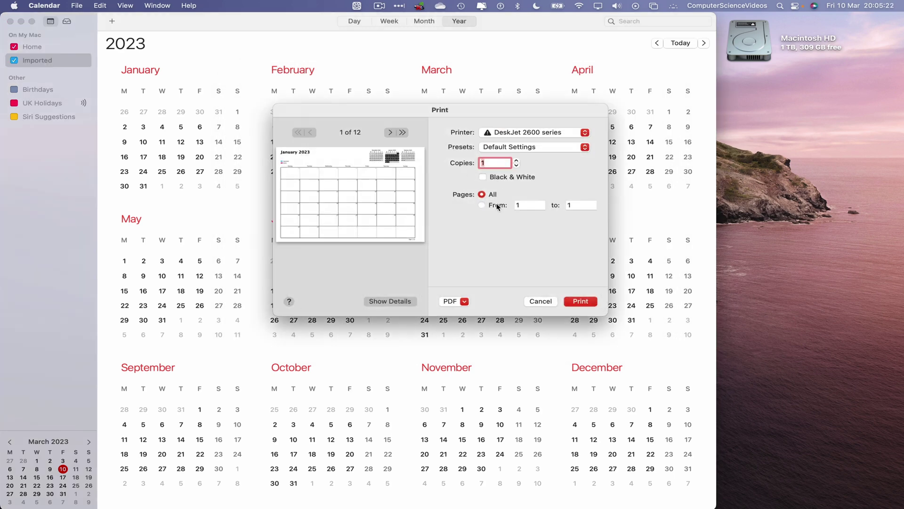
{"action": "left_click", "coordinate": [450, 301]}
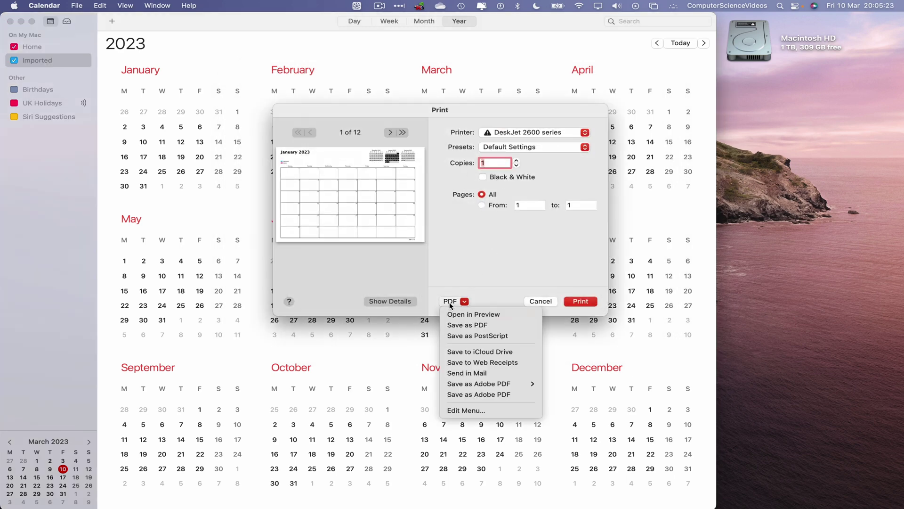
{"action": "left_click", "coordinate": [491, 325]}
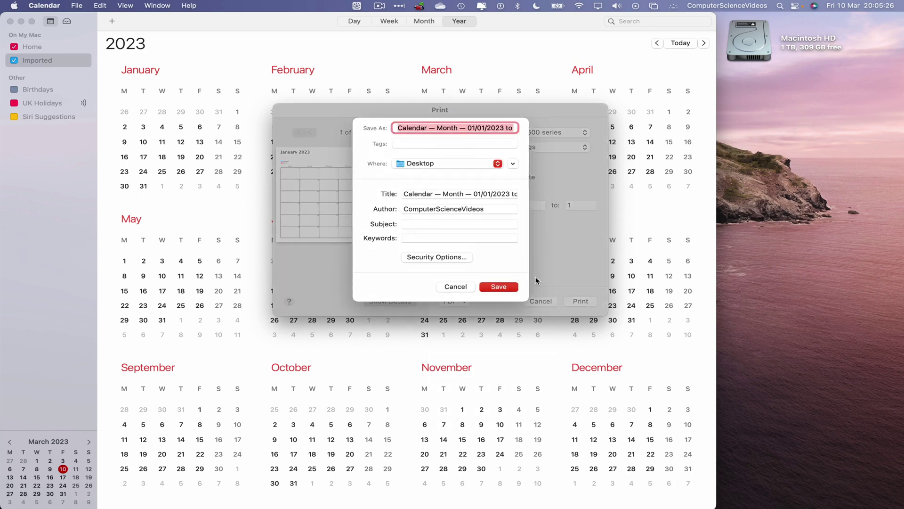
{"action": "left_click", "coordinate": [515, 287]}
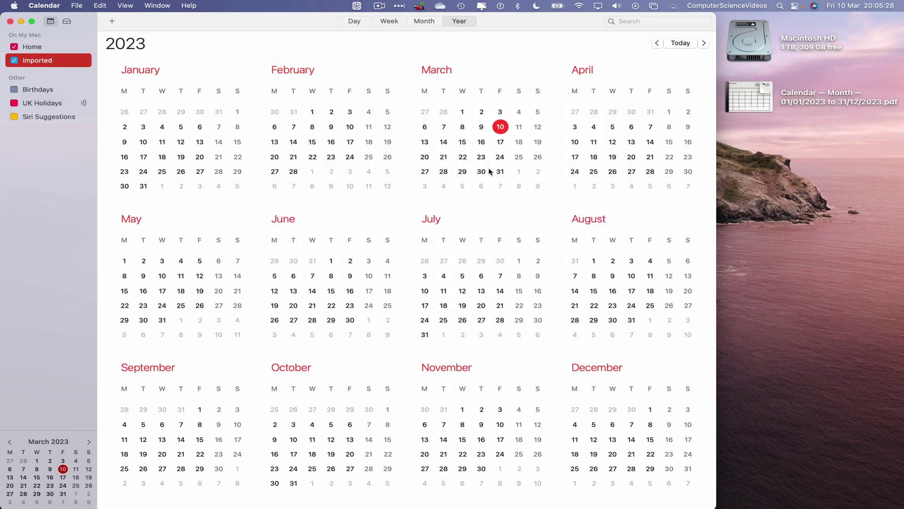
{"action": "double_click", "coordinate": [749, 96]}
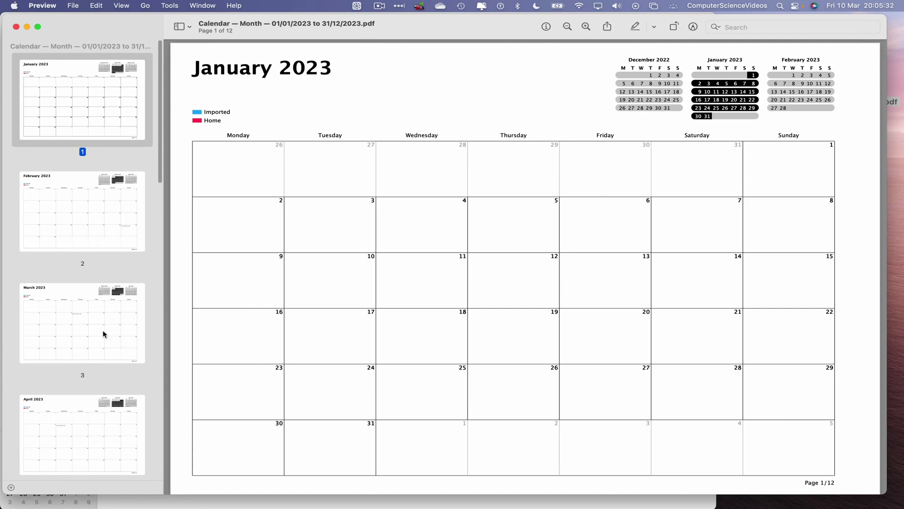
Go to the April 2023 page and check the 08:00 Upload a Video entry on 5 April
{"action": "left_click", "coordinate": [87, 433]}
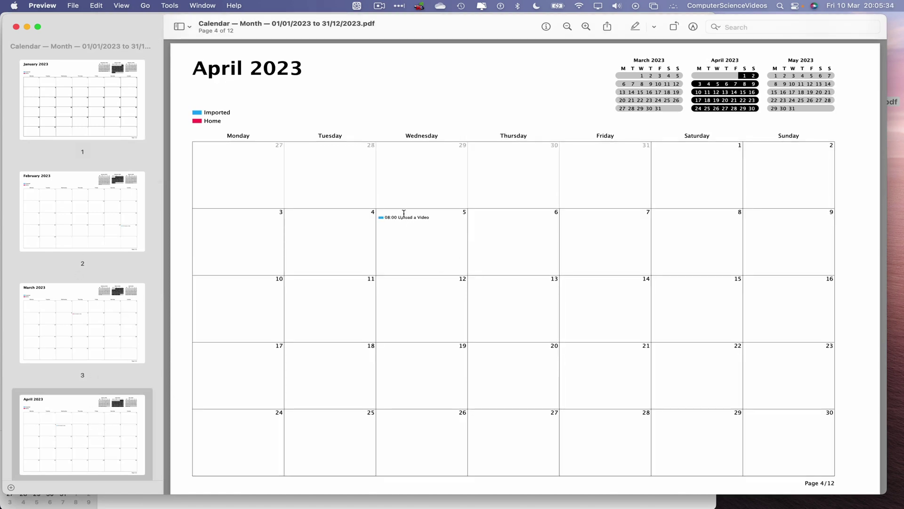
{"action": "left_click_drag", "start_coordinate": [385, 220], "coordinate": [407, 213]}
{"action": "left_click", "coordinate": [421, 219]}
{"action": "left_click", "coordinate": [78, 234]}
{"action": "scroll", "coordinate": [79, 234], "scroll_direction": "up", "scroll_amount": 5}
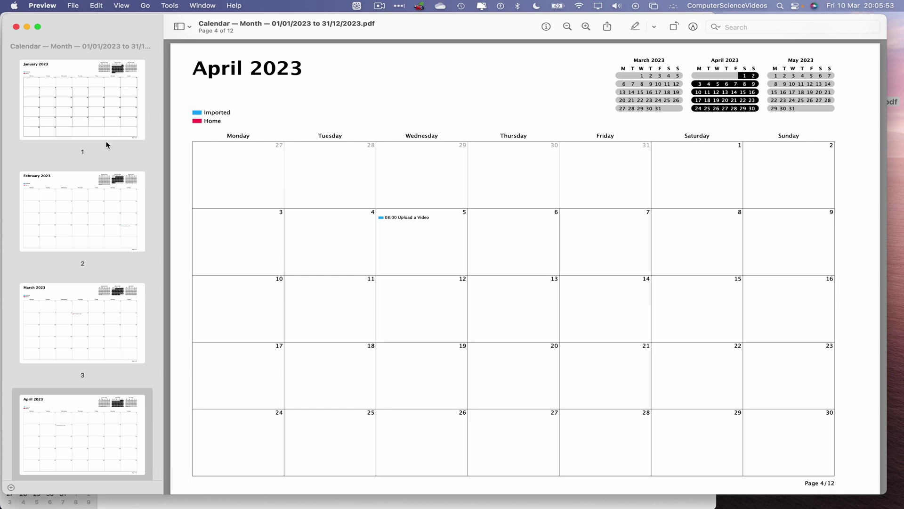
Quit Preview and Calendar, then deselect the calendar PDF on the desktop
{"action": "left_click", "coordinate": [42, 5]}
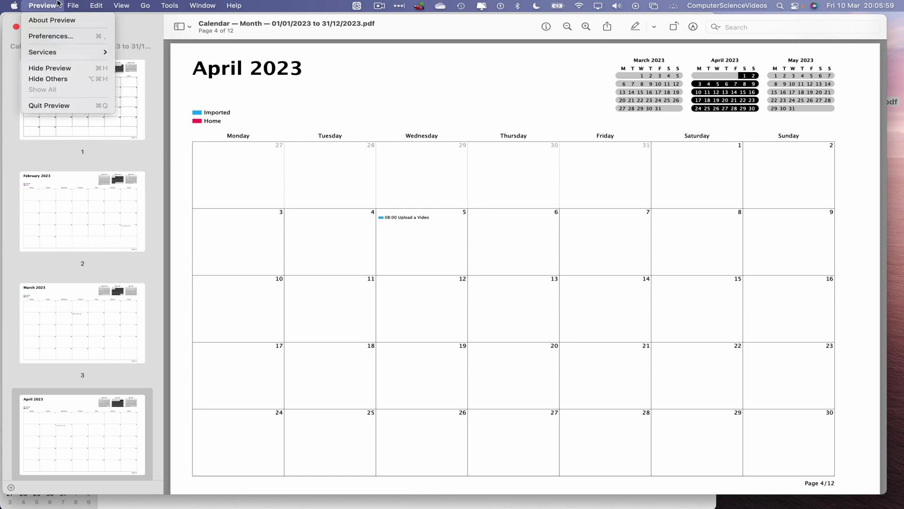
{"action": "left_click", "coordinate": [77, 106]}
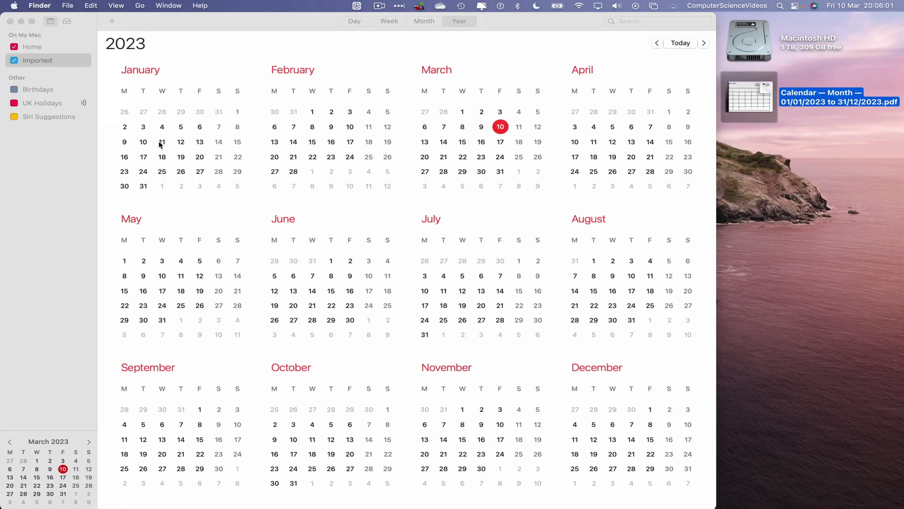
{"action": "left_click", "coordinate": [56, 5]}
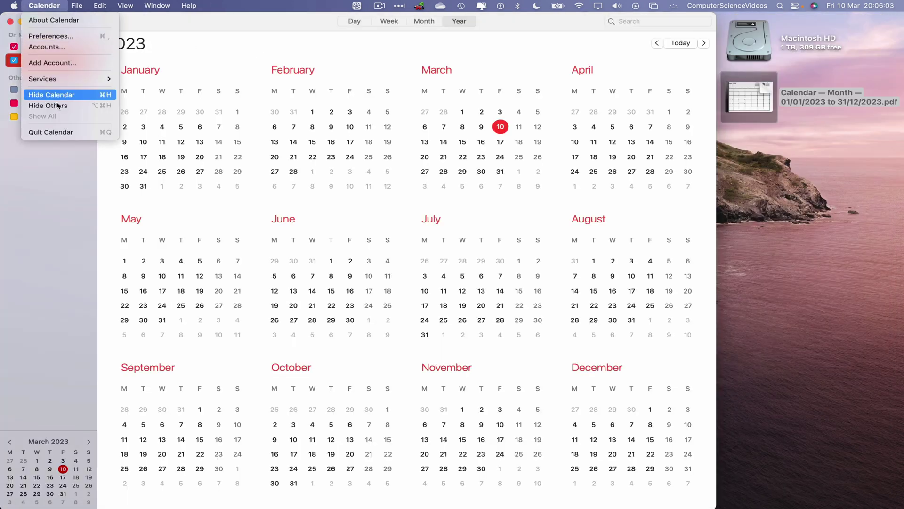
{"action": "left_click", "coordinate": [61, 133]}
{"action": "left_click", "coordinate": [628, 39]}
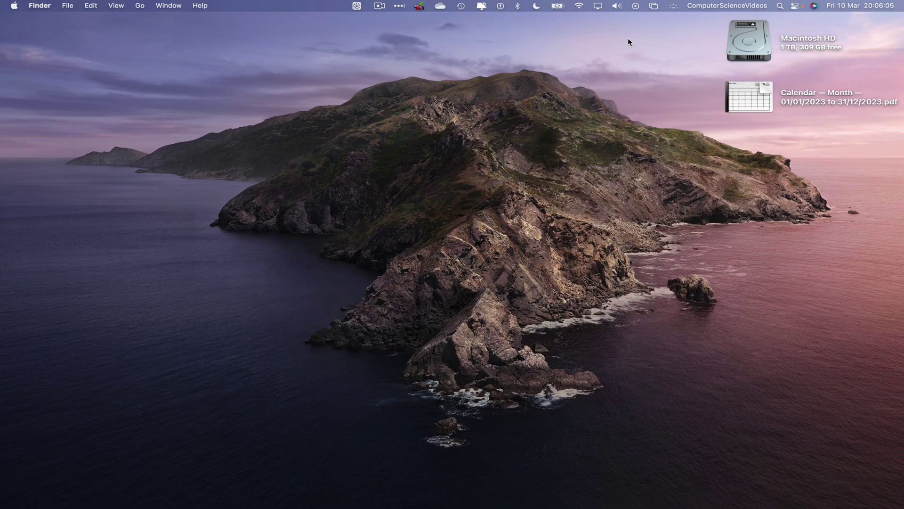